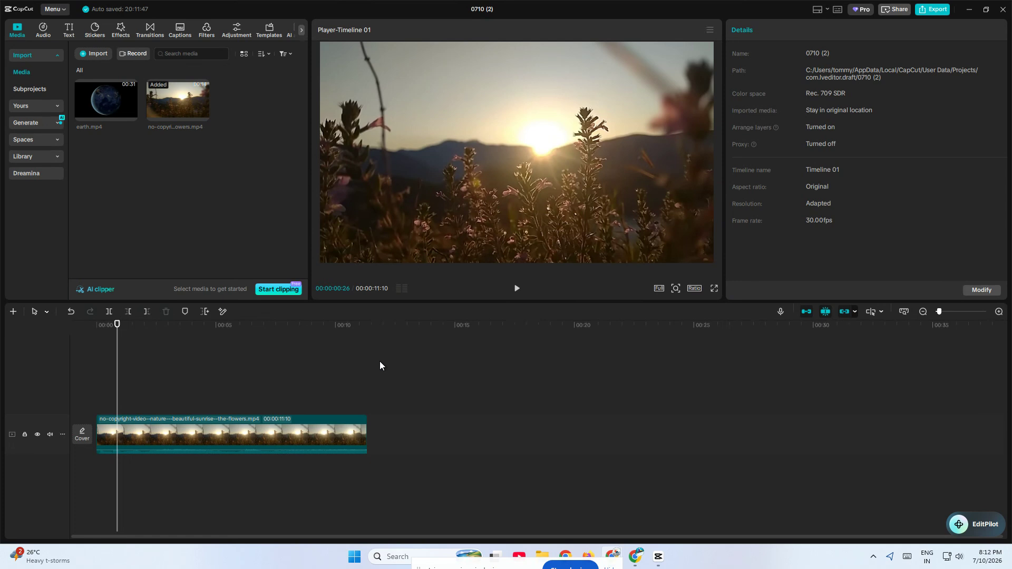
# Step: Extract the audio from the sunrise video clip onto its own track
pyautogui.rightClick(219, 416)
pyautogui.click(236, 291)
pyautogui.click(156, 356)
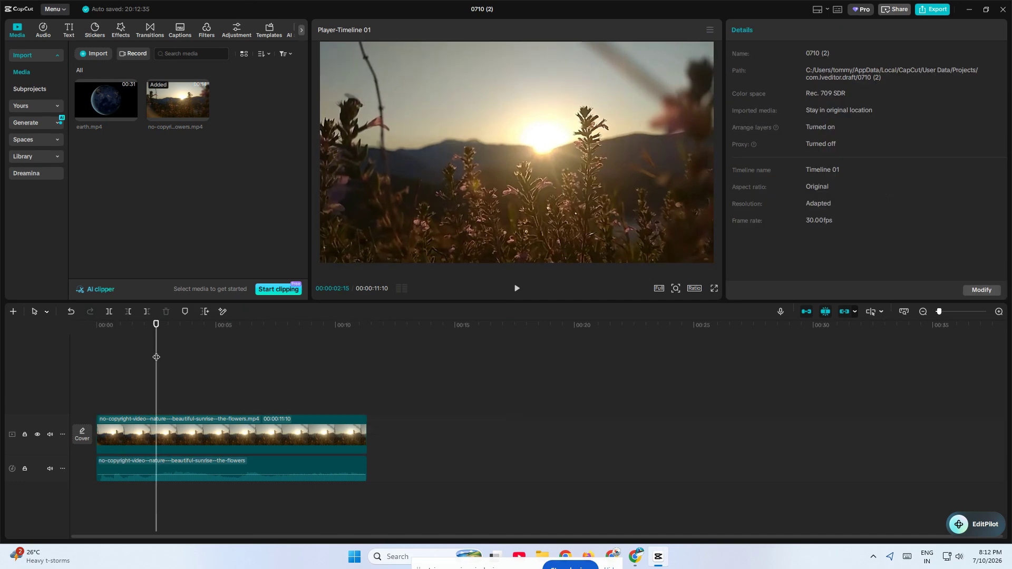
# Step: Trim the extracted audio's end to about 00:00:06:23 and its start inward, and extend both ends back to match the video's length
pyautogui.click(157, 465)
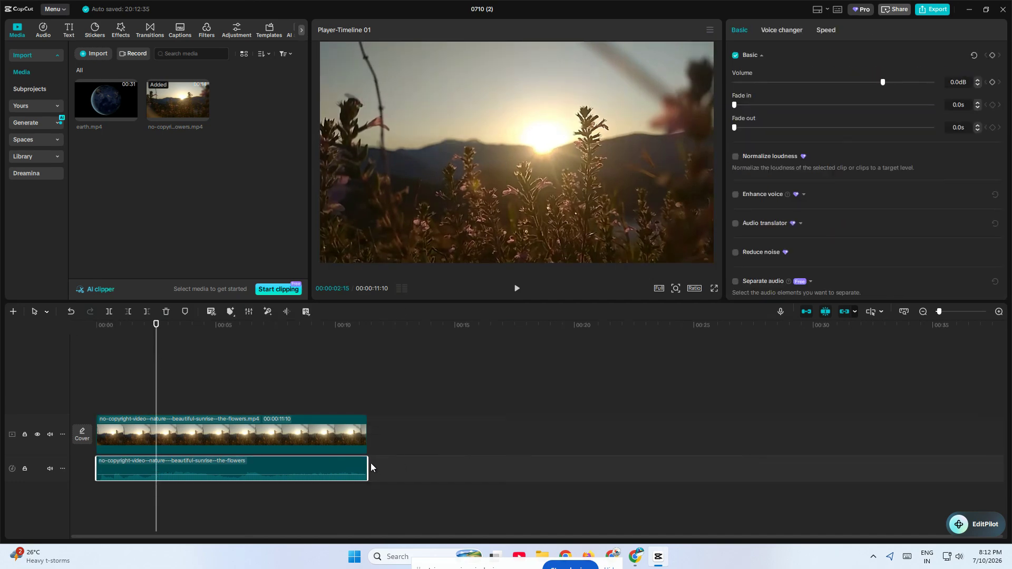
pyautogui.moveTo(368, 463); pyautogui.dragTo(321, 465)
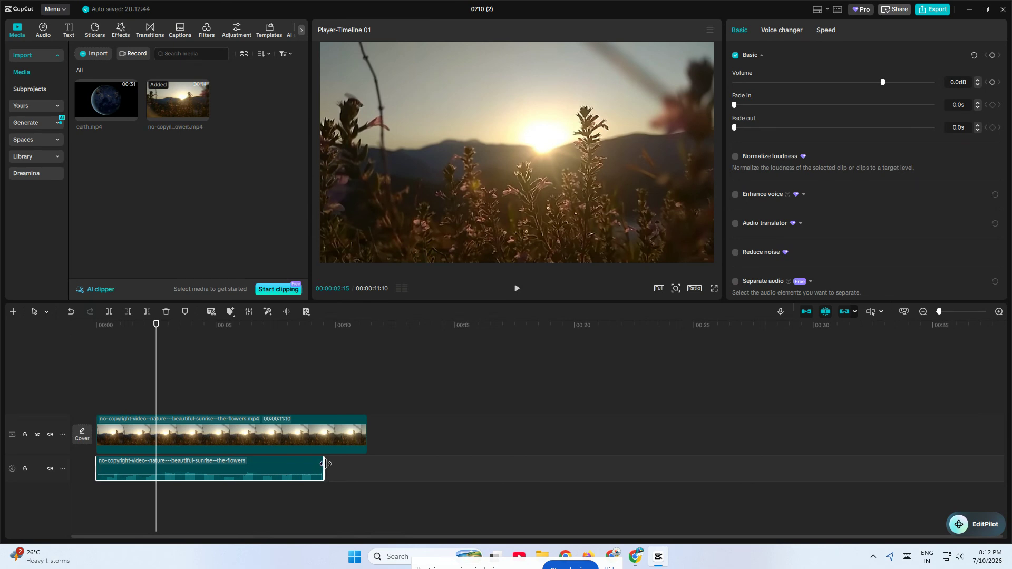
pyautogui.moveTo(324, 463); pyautogui.dragTo(258, 466)
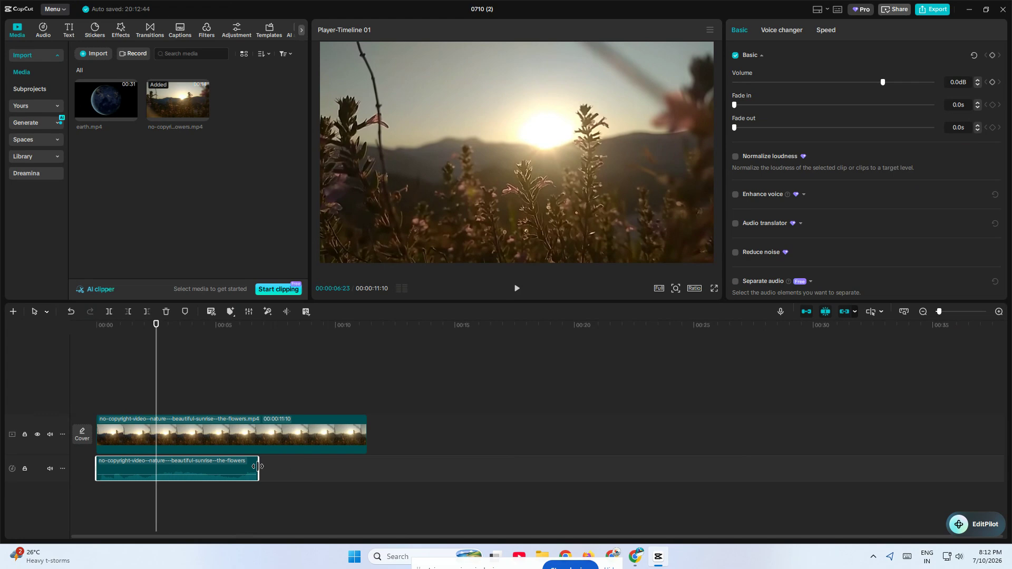
pyautogui.click(257, 466)
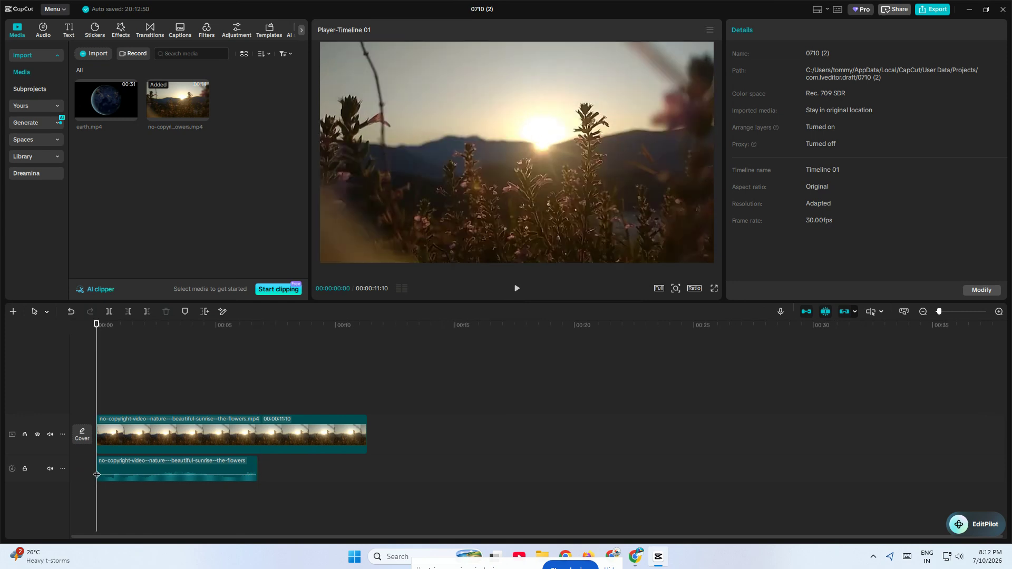
pyautogui.click(99, 466)
pyautogui.moveTo(99, 466); pyautogui.dragTo(129, 466)
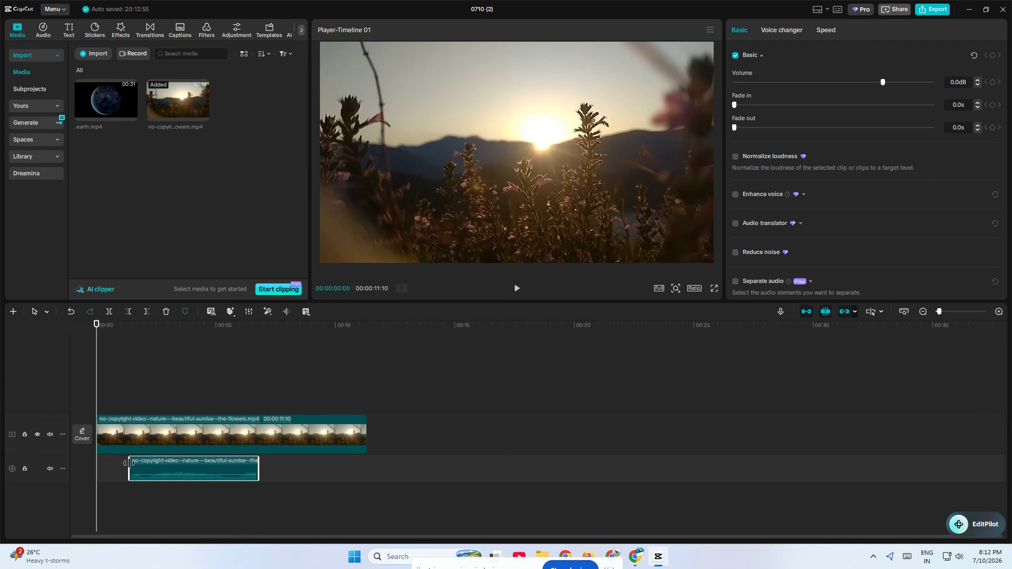
pyautogui.moveTo(129, 463); pyautogui.dragTo(96, 466)
pyautogui.moveTo(259, 468); pyautogui.dragTo(367, 464)
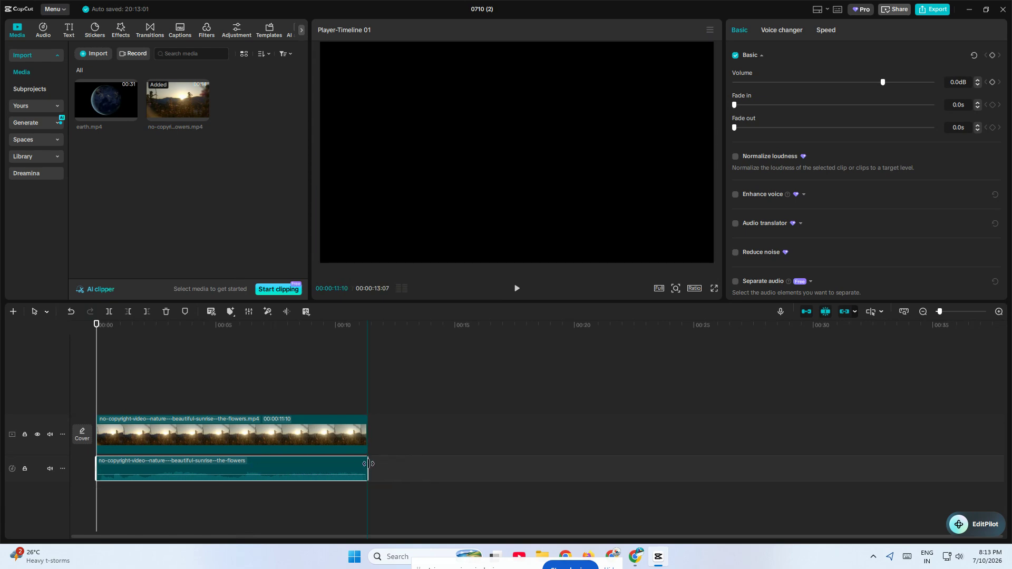
# Step: Split the extracted audio at 00:00:02:01 and at 00:00:06:28 into three segments
pyautogui.click(111, 383)
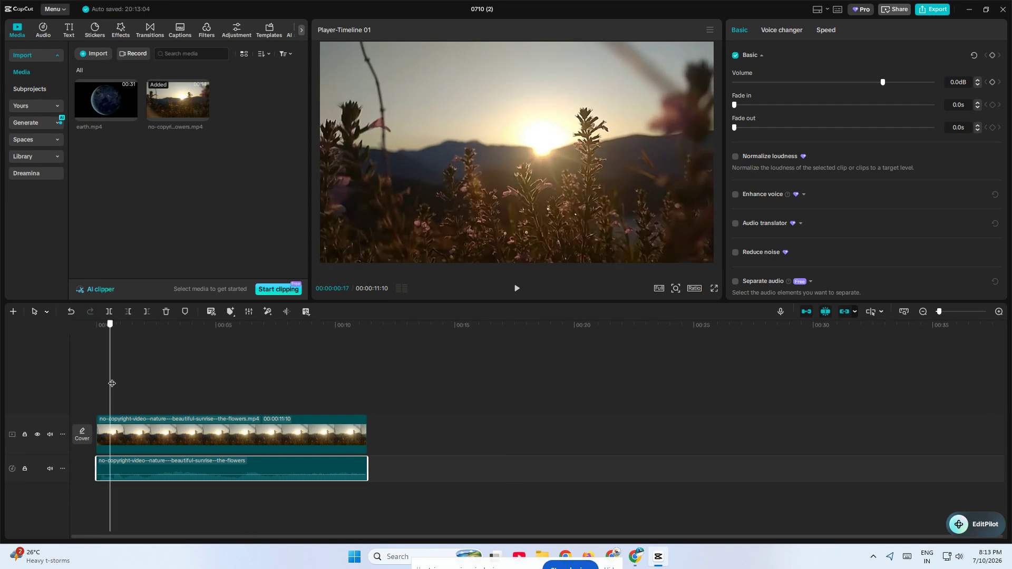
pyautogui.moveTo(111, 383); pyautogui.dragTo(145, 392)
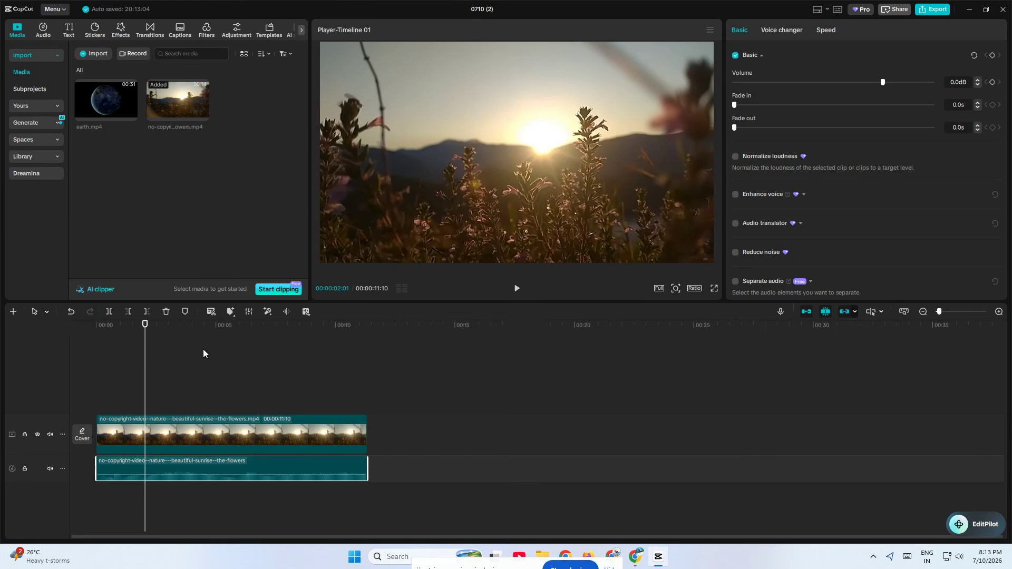
pyautogui.click(108, 312)
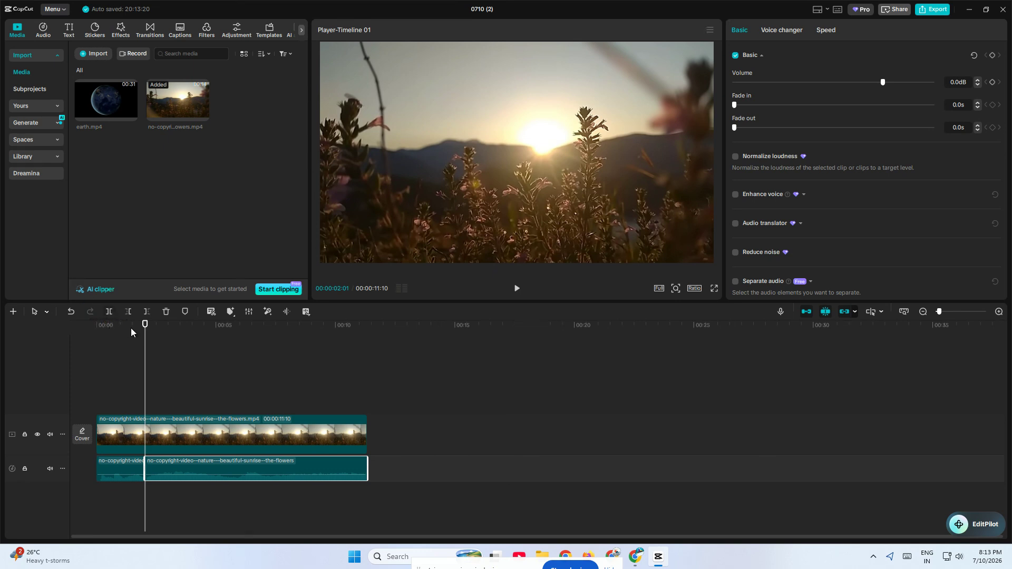
pyautogui.moveTo(143, 339); pyautogui.dragTo(262, 360)
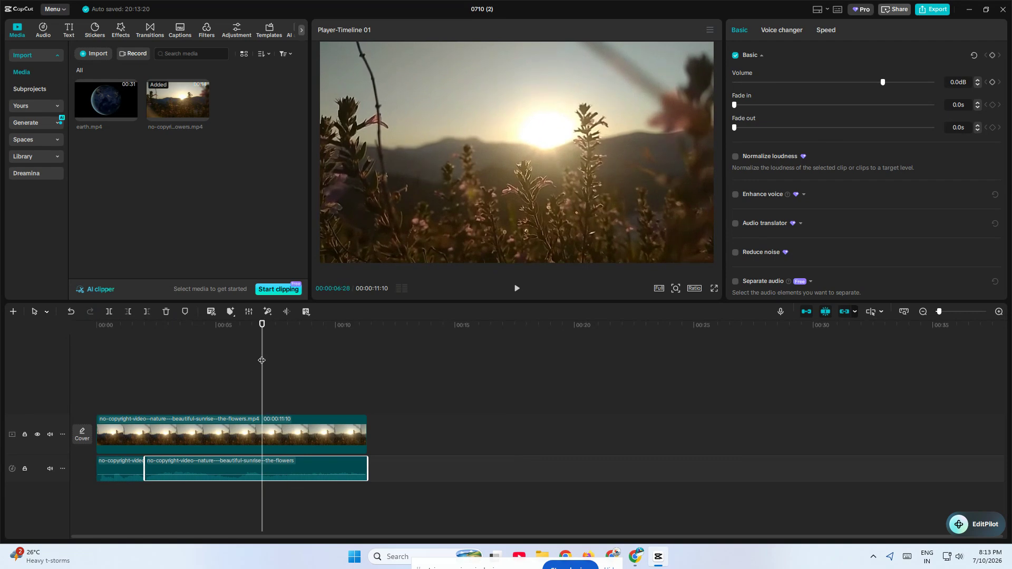
pyautogui.click(109, 312)
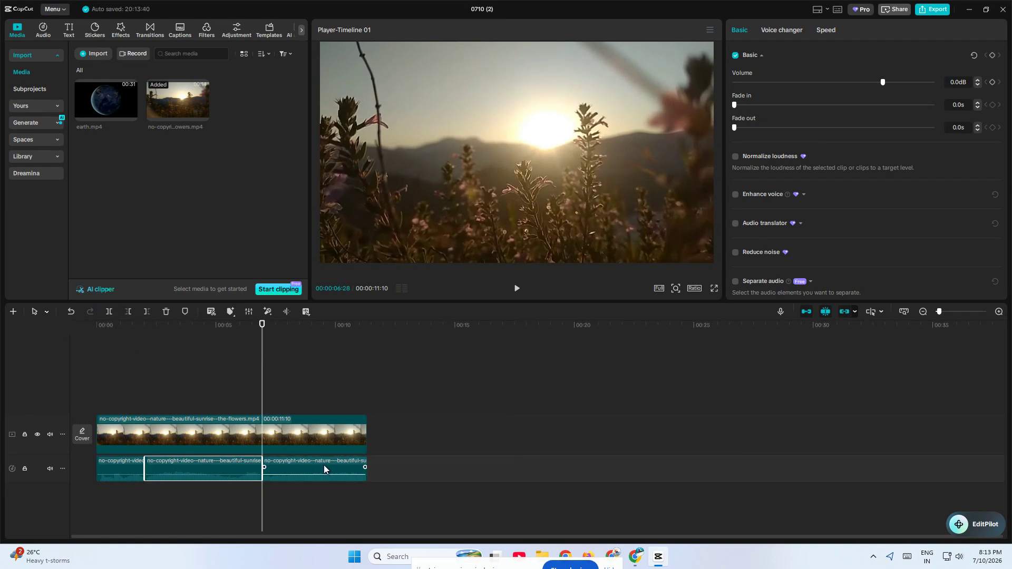
# Step: Spread the three audio segments apart and rearrange them so the last one sits between the first and the second
pyautogui.moveTo(323, 471); pyautogui.dragTo(435, 471)
pyautogui.moveTo(198, 473); pyautogui.dragTo(289, 473)
pyautogui.moveTo(131, 470); pyautogui.dragTo(179, 471)
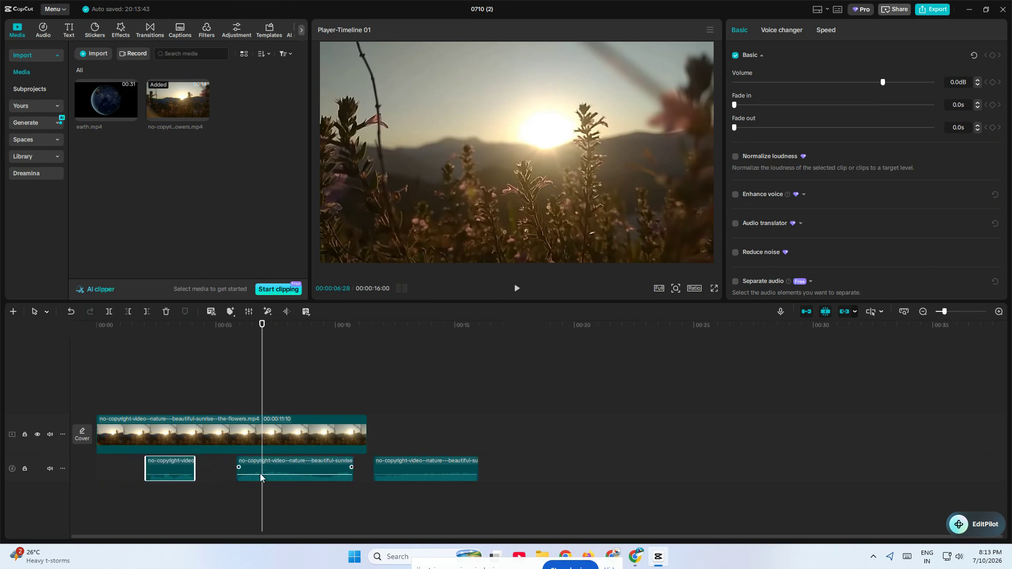
pyautogui.moveTo(398, 468); pyautogui.dragTo(136, 467)
pyautogui.moveTo(183, 502); pyautogui.dragTo(134, 501)
pyautogui.moveTo(271, 492); pyautogui.dragTo(301, 492)
pyautogui.moveTo(192, 468); pyautogui.dragTo(242, 495)
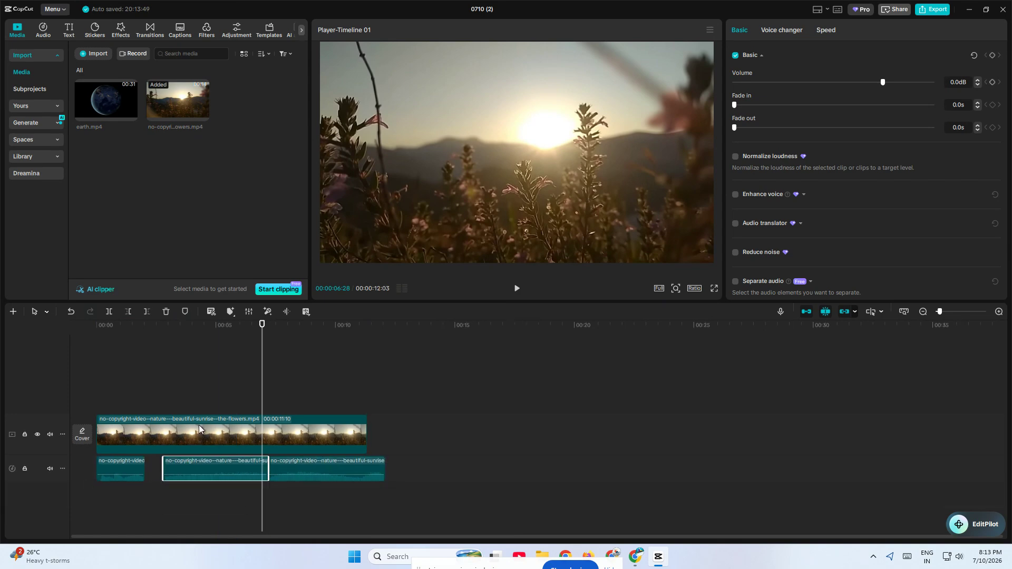
# Step: Turn off the main track magnet and move the second and third audio segments earlier to close the gaps between the pieces
pyautogui.moveTo(115, 438); pyautogui.dragTo(339, 440)
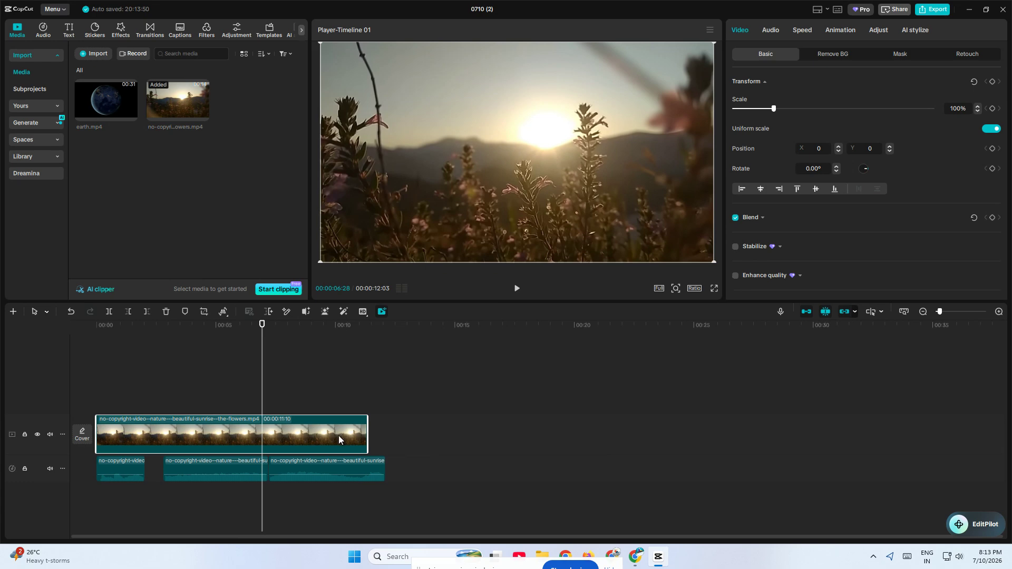
pyautogui.click(807, 311)
pyautogui.click(138, 467)
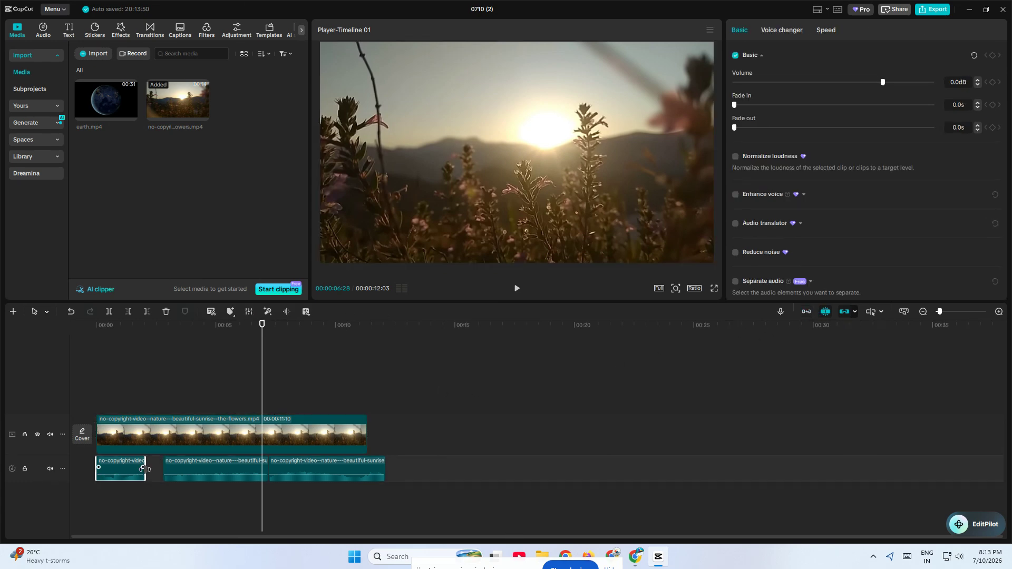
pyautogui.click(179, 467)
pyautogui.moveTo(181, 467); pyautogui.dragTo(163, 468)
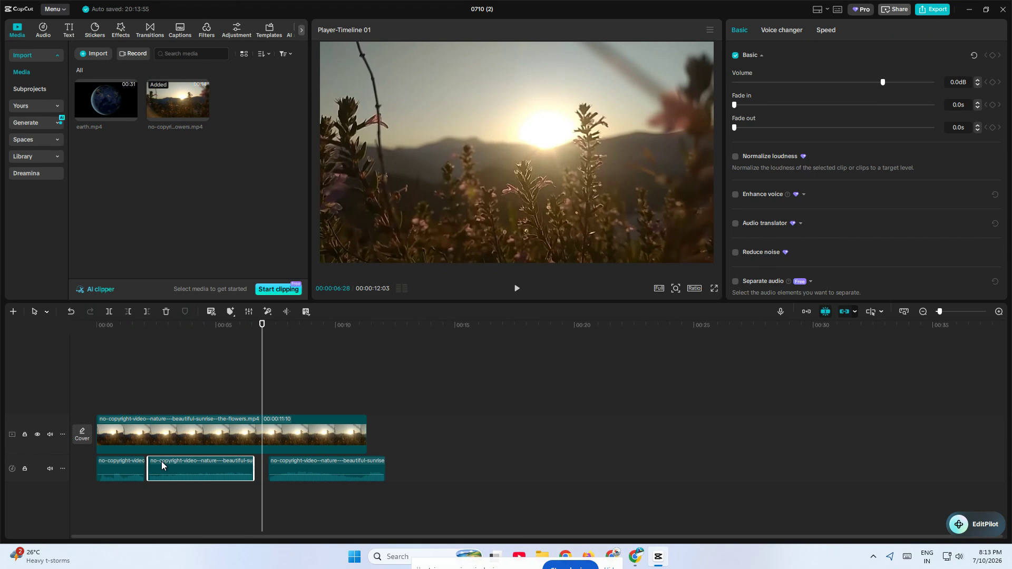
pyautogui.moveTo(289, 468); pyautogui.dragTo(270, 468)
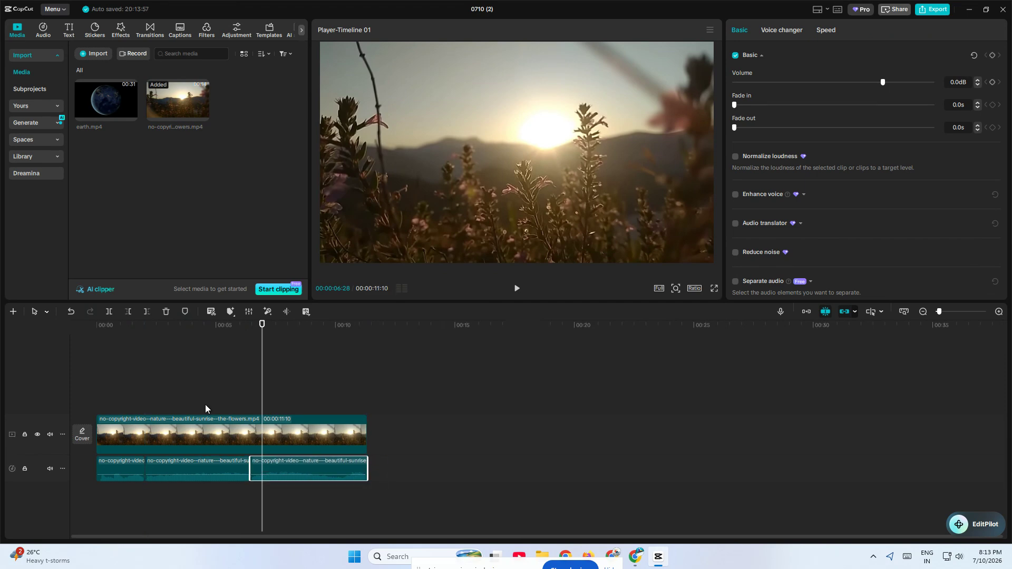
# Step: Play the rearranged audio with the video from 00:00:02:23
pyautogui.click(163, 374)
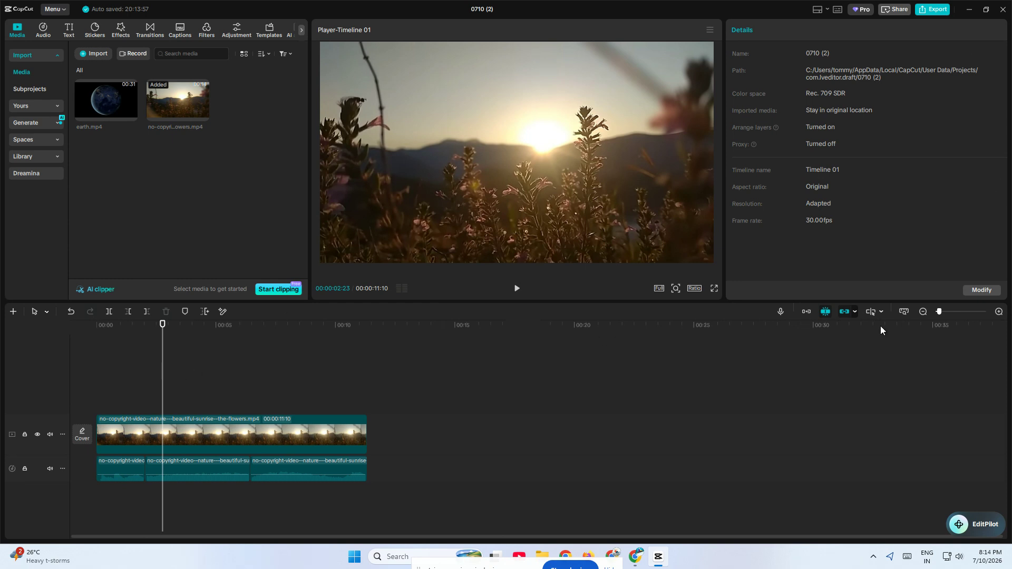
pyautogui.click(948, 311)
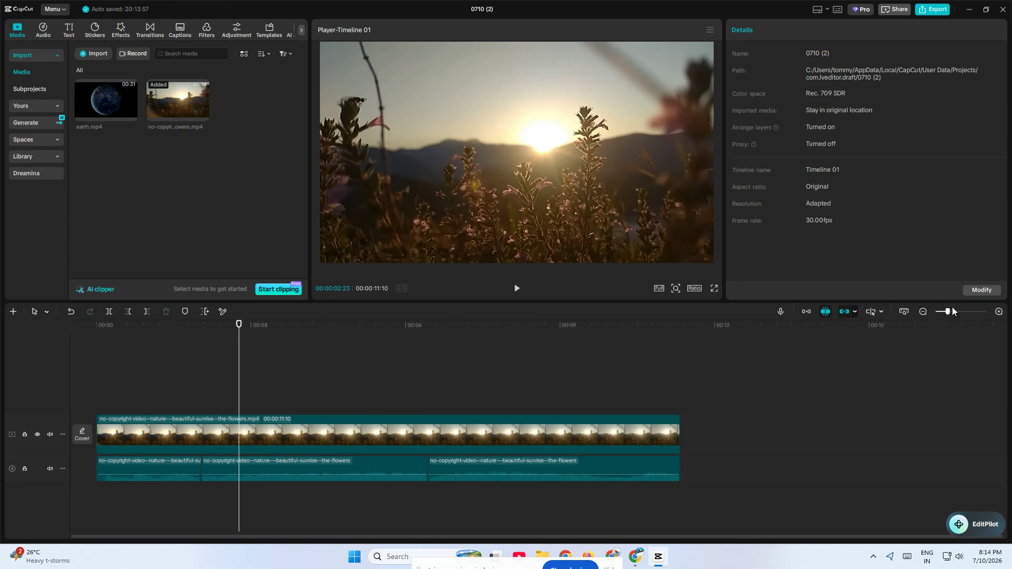
pyautogui.moveTo(953, 311); pyautogui.dragTo(960, 311)
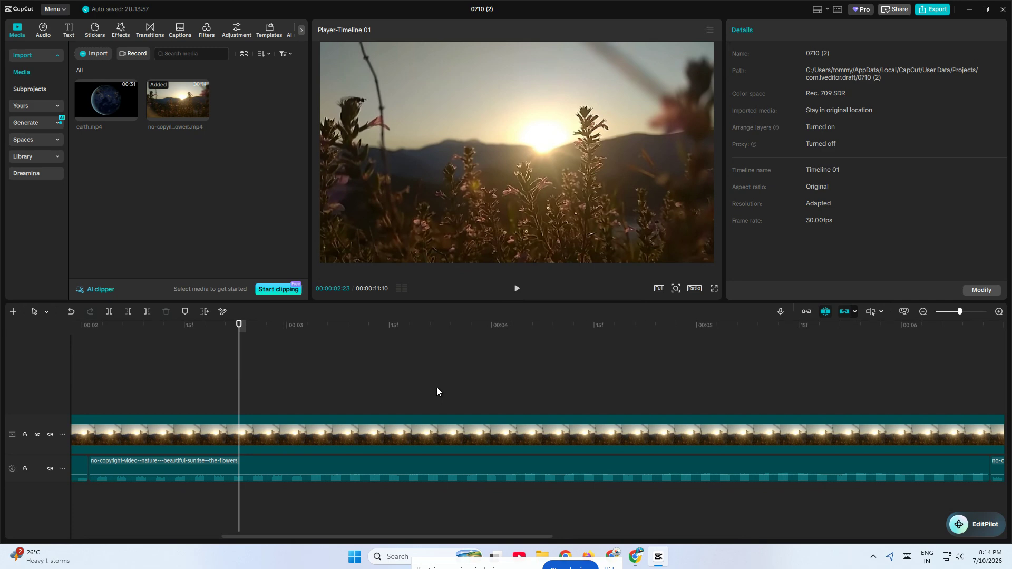
pyautogui.press('space')
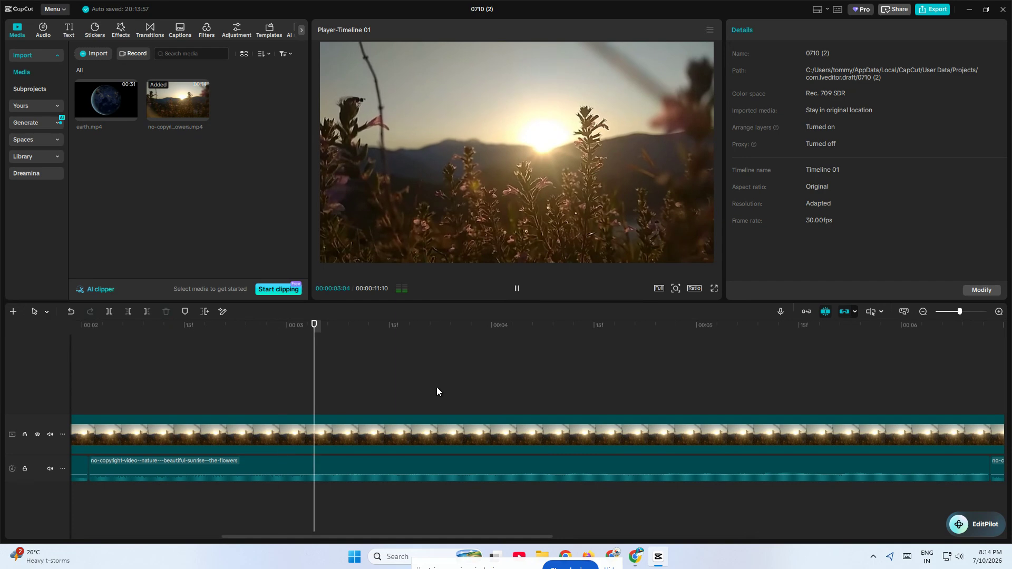